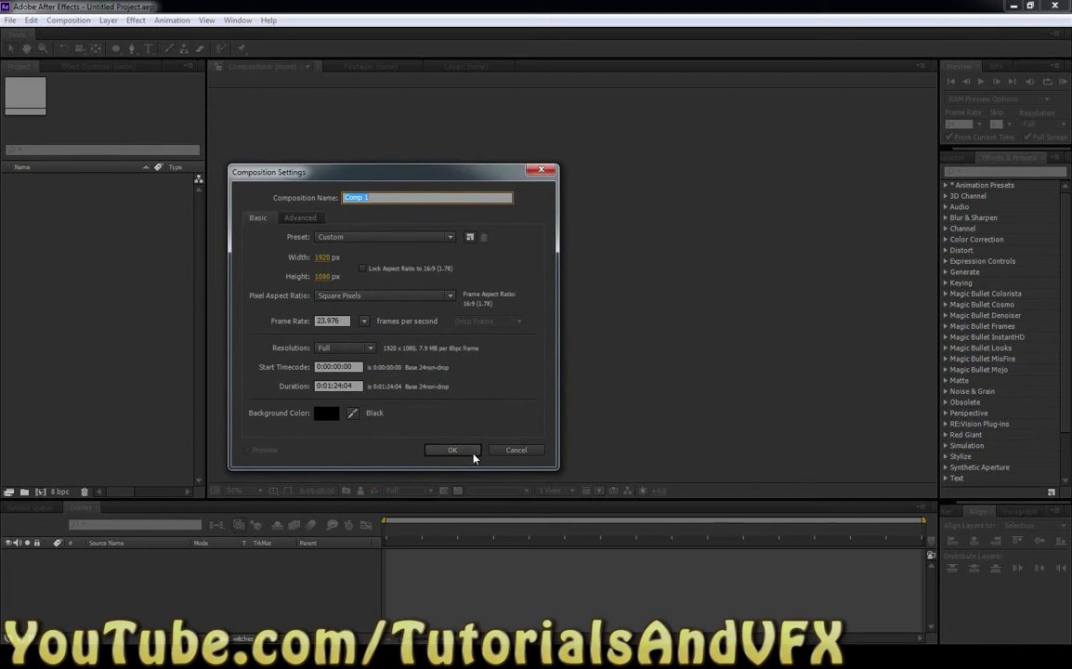
Confirm the new 1920×1080 composition Comp 1 at 23.976 fps.
{"action": "left_click", "coordinate": [475, 452]}
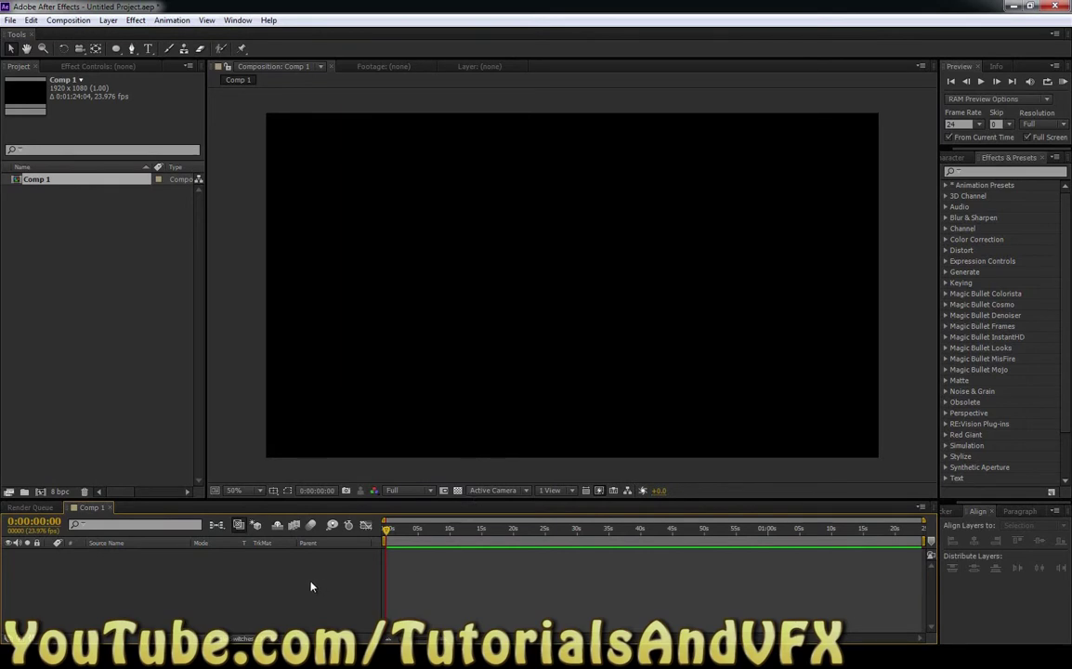
{"action": "key", "text": "ctrl+y"}
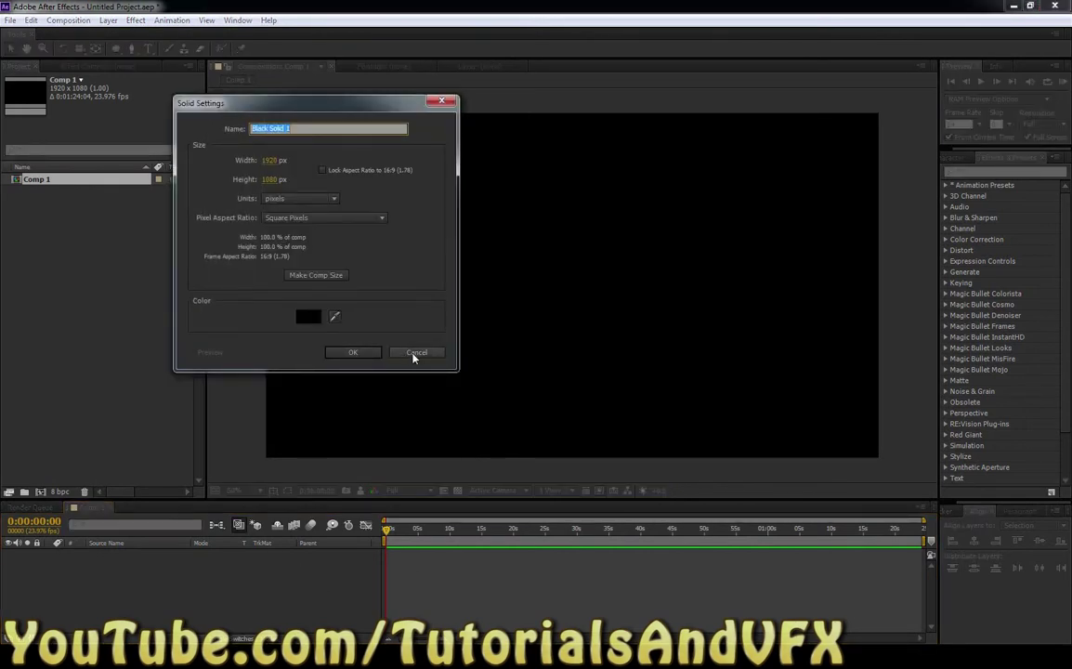
{"action": "left_click", "coordinate": [416, 353]}
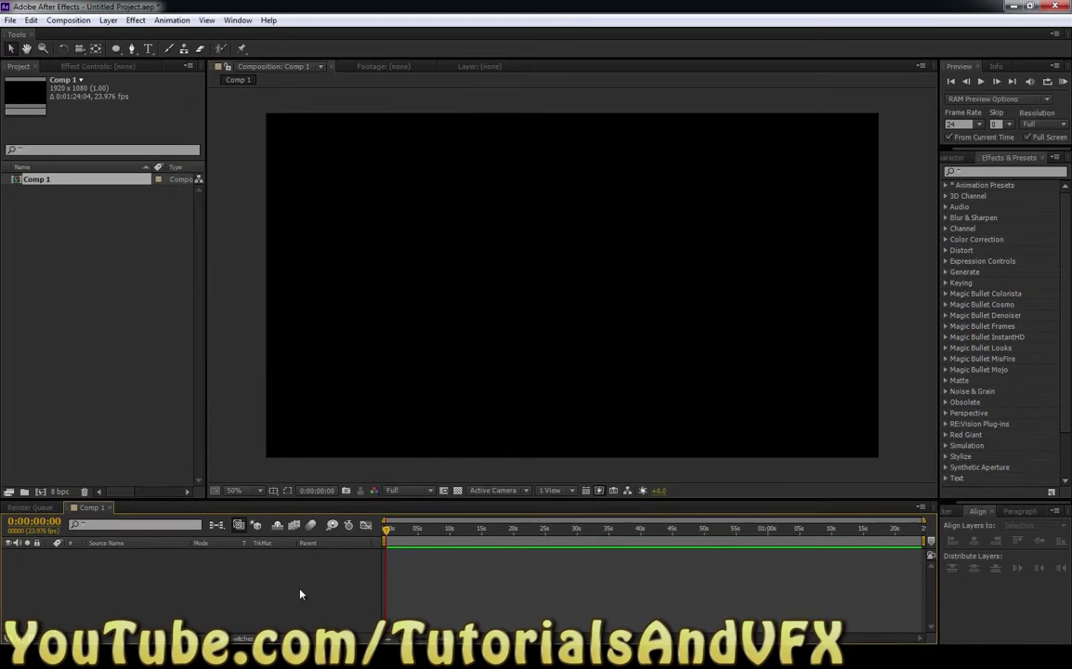
Draw a paragraph text box in the frame and type 'Wub Wub Wub'.
{"action": "left_click", "coordinate": [147, 49]}
{"action": "left_click_drag", "start_coordinate": [374, 182], "coordinate": [781, 376]}
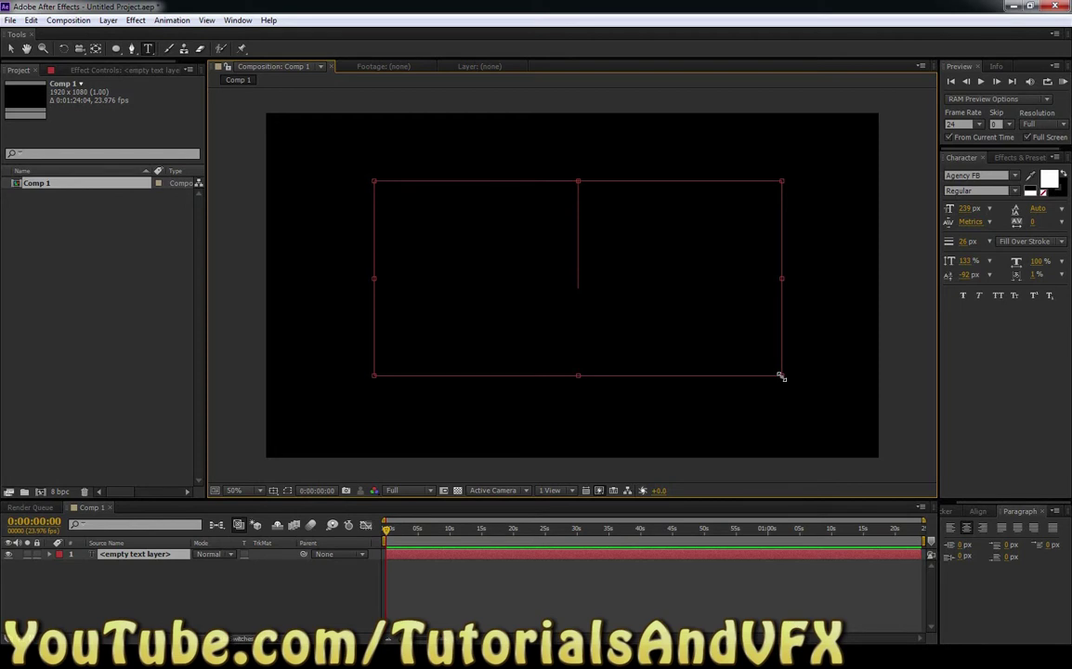
{"action": "type", "text": "Wub W"}
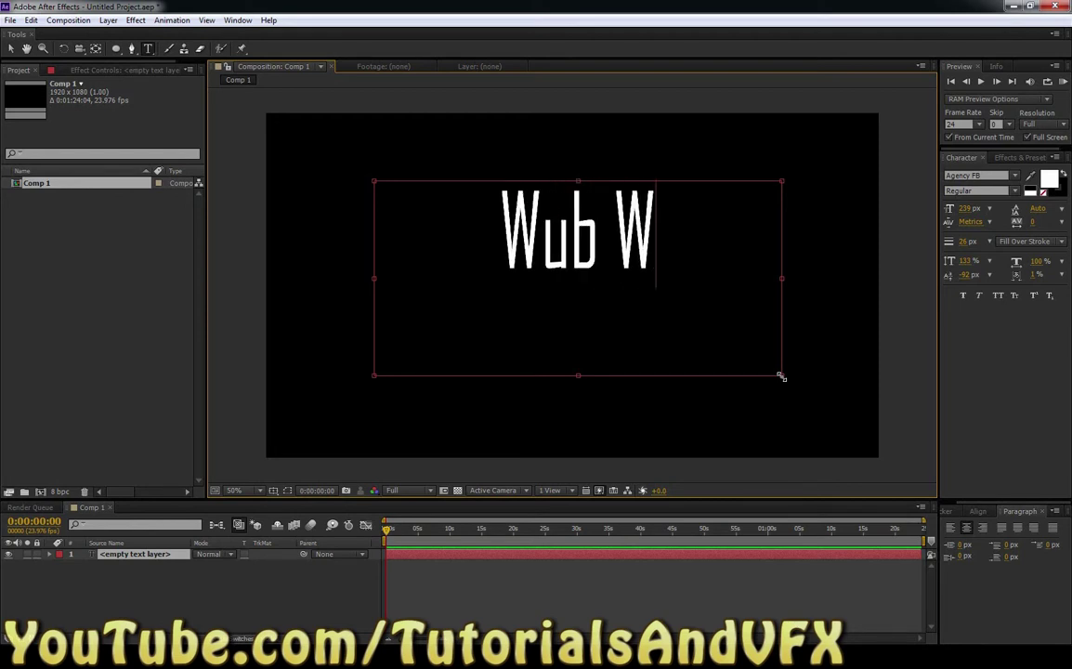
{"action": "type", "text": "ub Wub"}
Shrink the text's font size and vertical scale, then move it toward the frame centre.
{"action": "key", "text": "ctrl+a"}
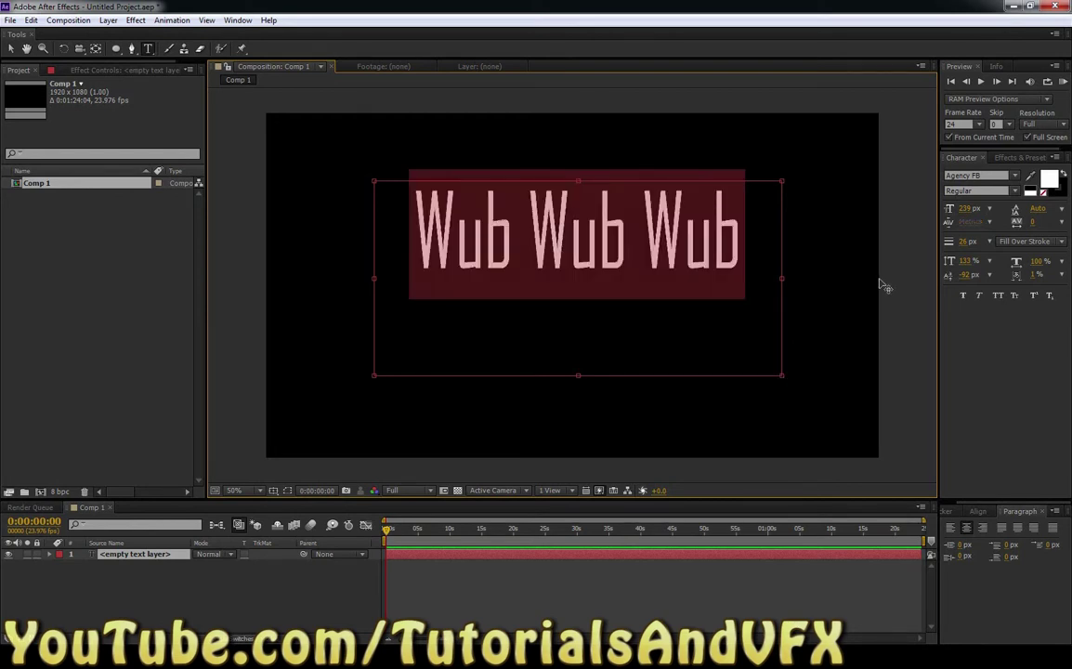
{"action": "left_click_drag", "start_coordinate": [965, 208], "coordinate": [938, 208]}
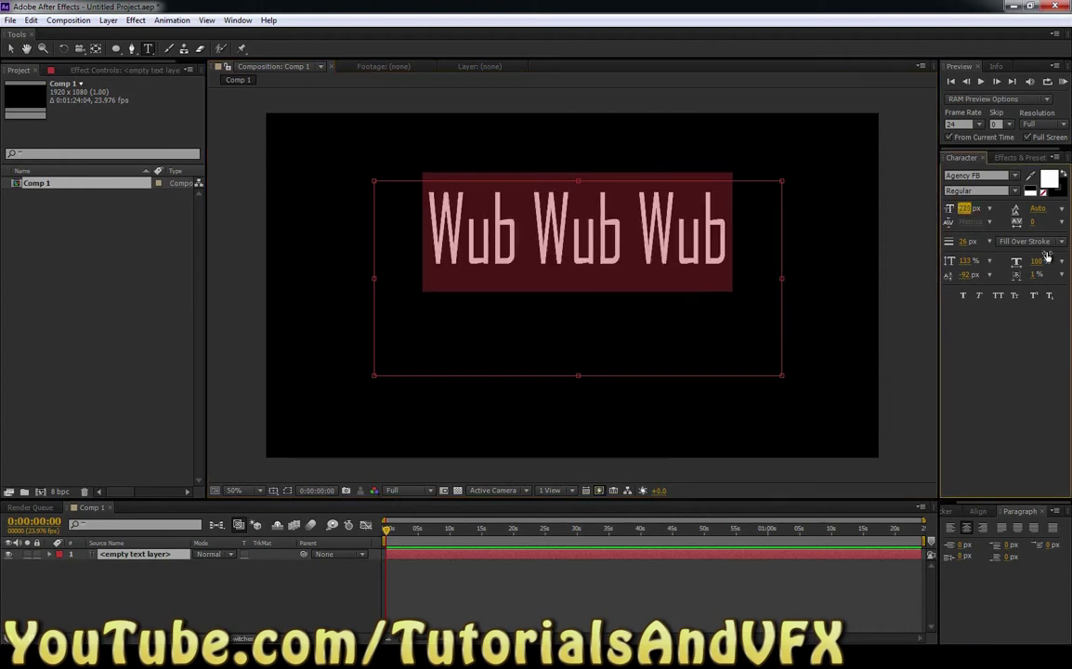
{"action": "left_click_drag", "start_coordinate": [965, 261], "coordinate": [656, 311]}
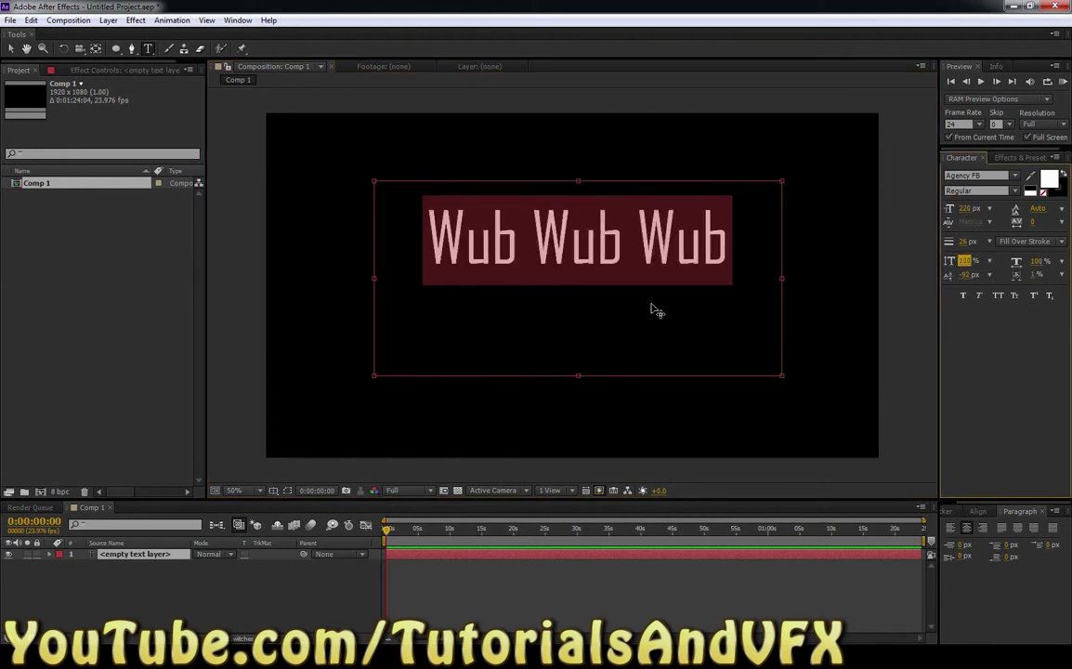
{"action": "left_click", "coordinate": [11, 48]}
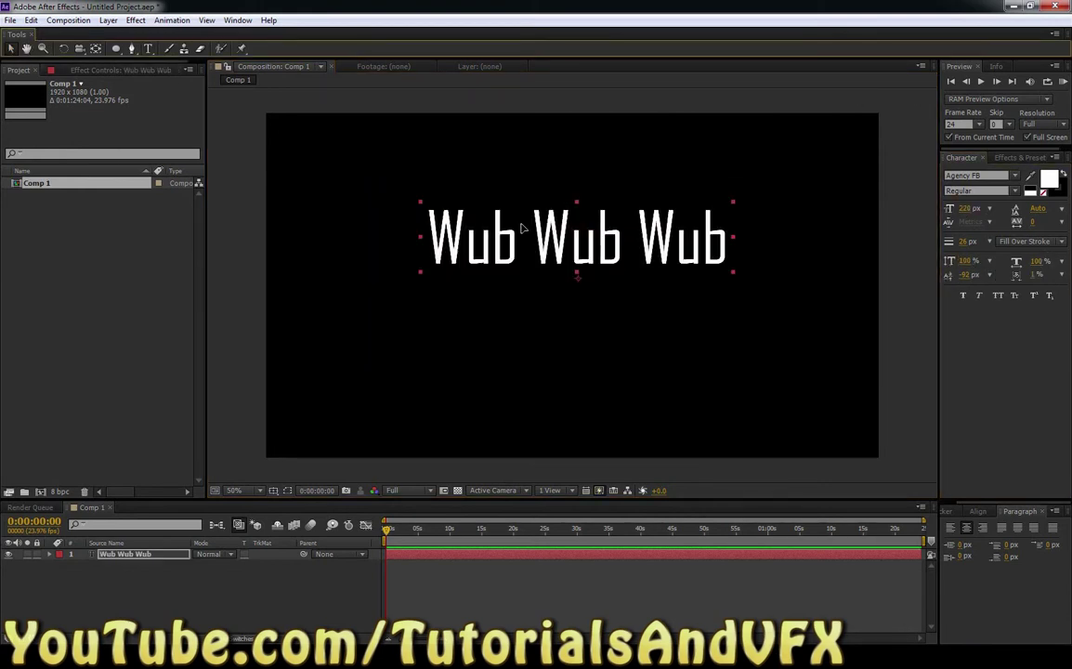
{"action": "left_click_drag", "start_coordinate": [522, 227], "coordinate": [517, 255]}
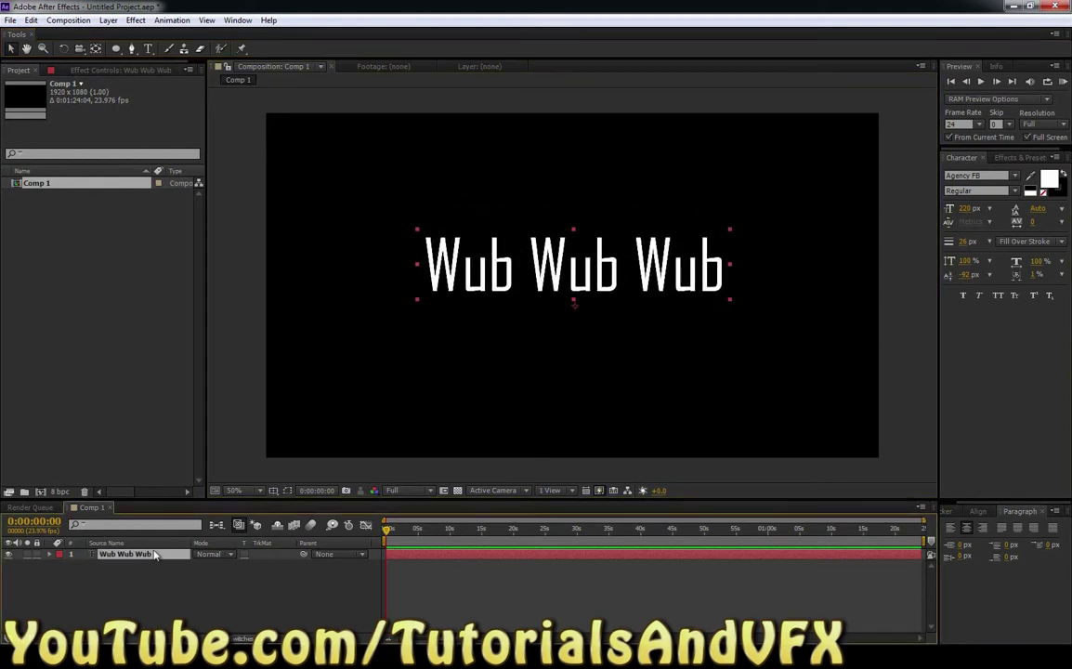
Reveal Position and Rotation, and give Position a wiggle(5,20) expression.
{"action": "key", "text": "p"}
{"action": "key", "text": "shift+r"}
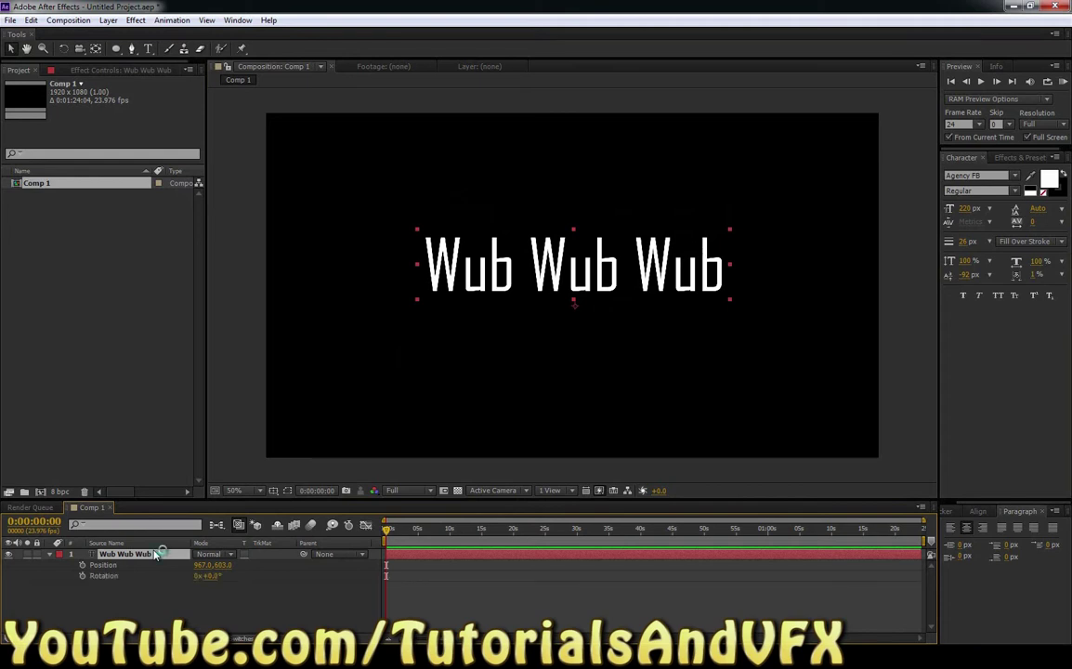
{"action": "left_click", "coordinate": [82, 565], "text": "alt"}
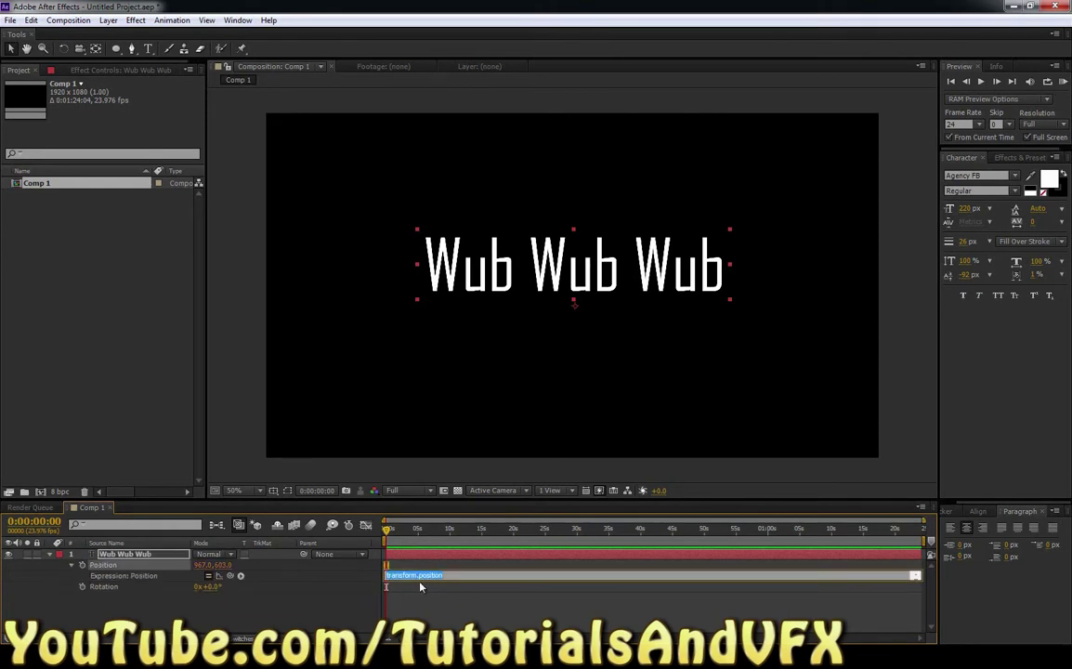
{"action": "type", "text": "wiggle("}
{"action": "type", "text": "X"}
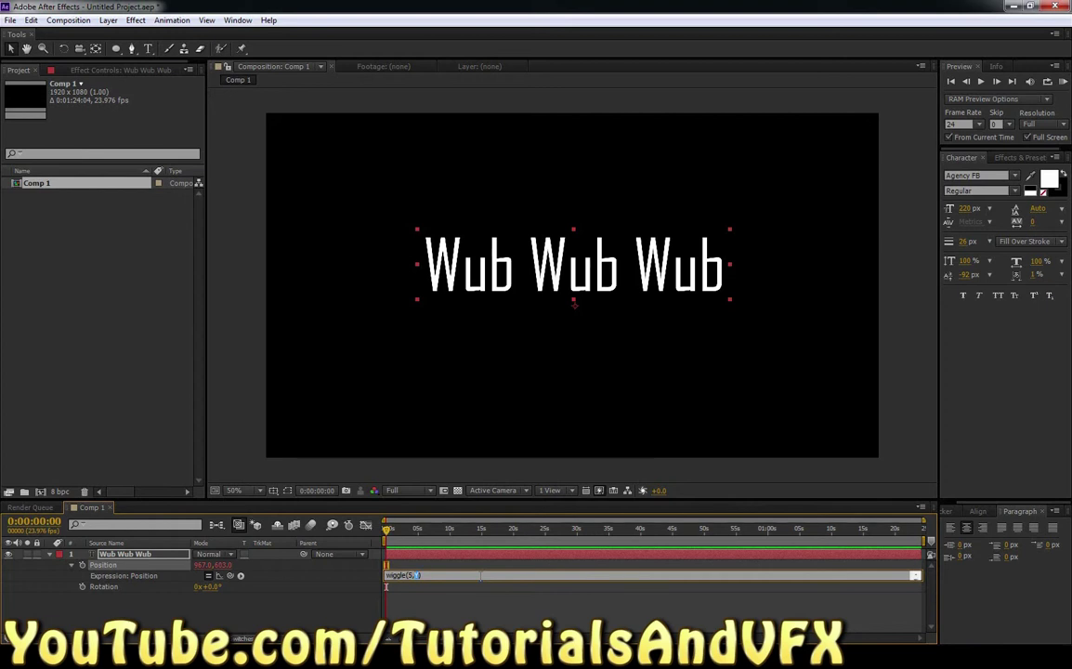
{"action": "type", "text": "20)"}
{"action": "left_click", "coordinate": [453, 602]}
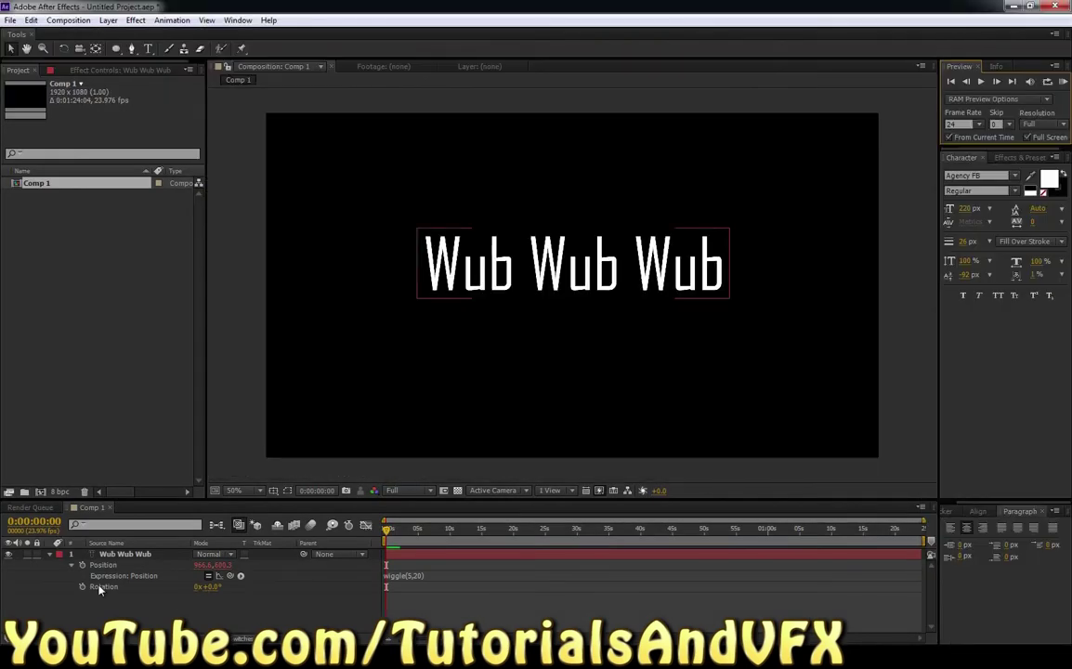
Add a wiggle(5,5) expression to the text layer's Rotation.
{"action": "left_click", "coordinate": [82, 587], "text": "alt"}
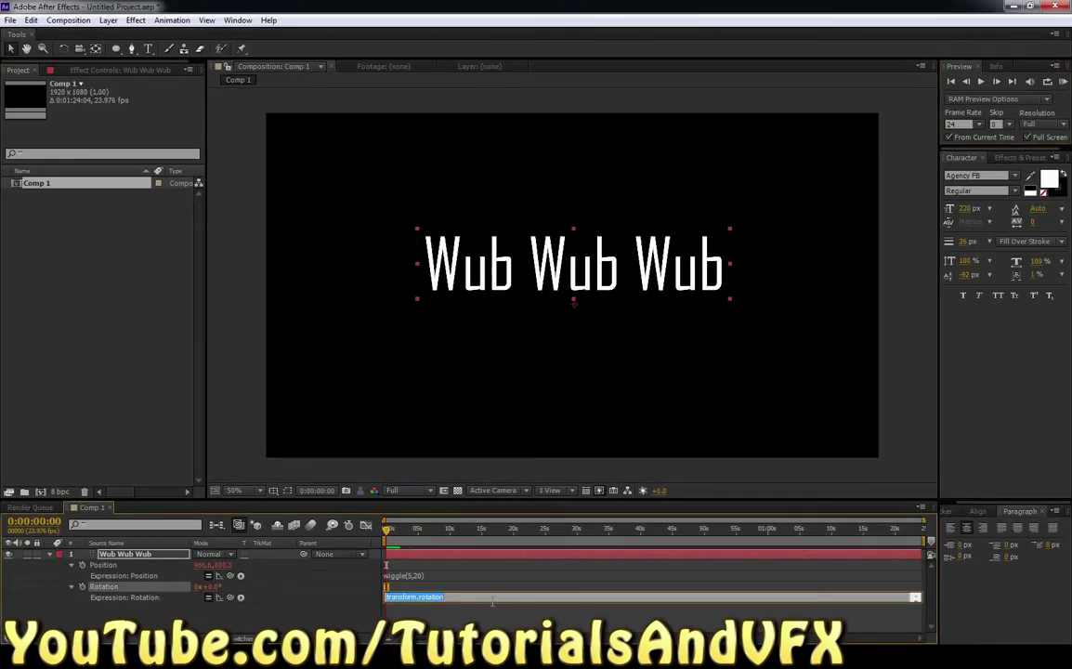
{"action": "type", "text": "wi"}
{"action": "type", "text": "ggle"}
{"action": "type", "text": "()"}
{"action": "type", "text": "5"}
{"action": "type", "text": "5"}
{"action": "left_click", "coordinate": [789, 408]}
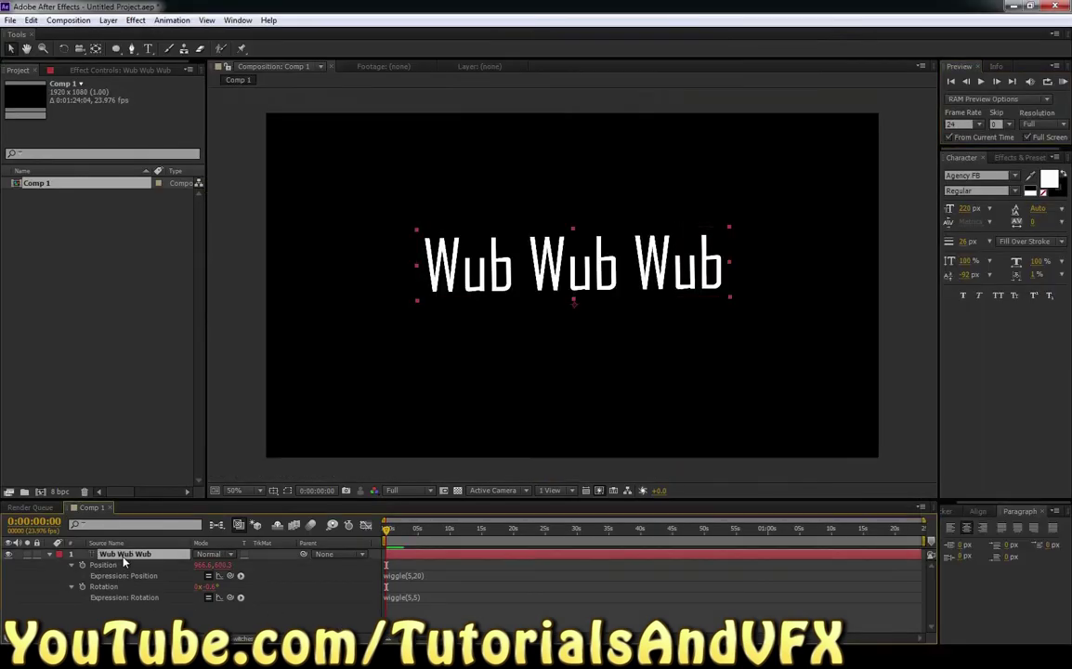
Add a wiggle expression to Opacity, then recommit the Rotation expression to clear its error.
{"action": "key", "text": "shift+t"}
{"action": "left_click", "coordinate": [82, 610], "text": "alt"}
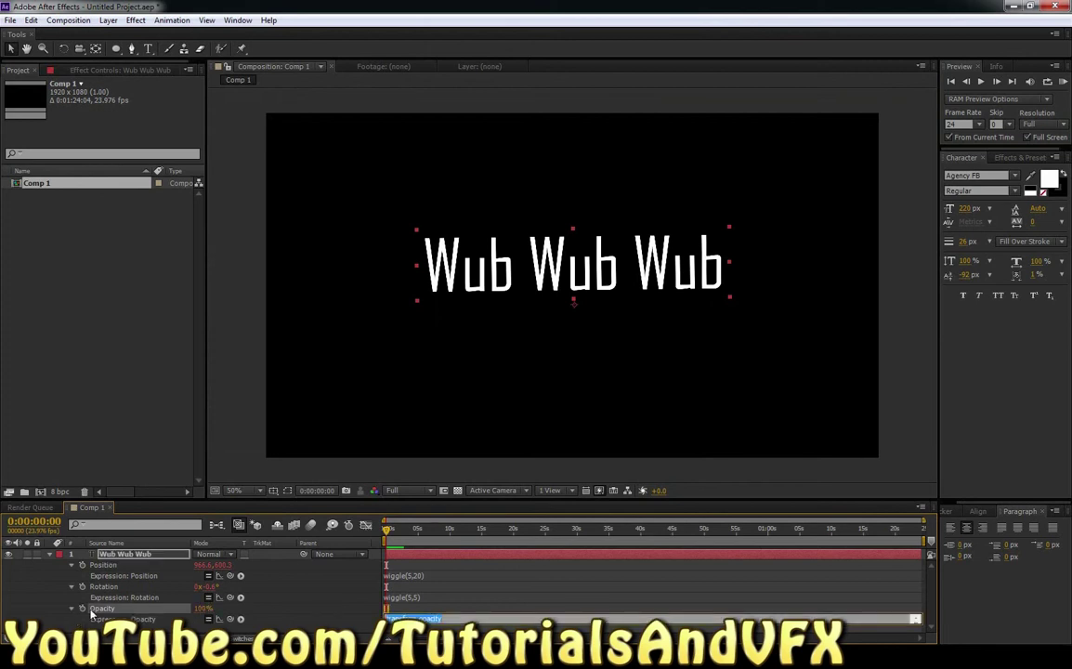
{"action": "type", "text": "wiggle"}
{"action": "left_click", "coordinate": [448, 600]}
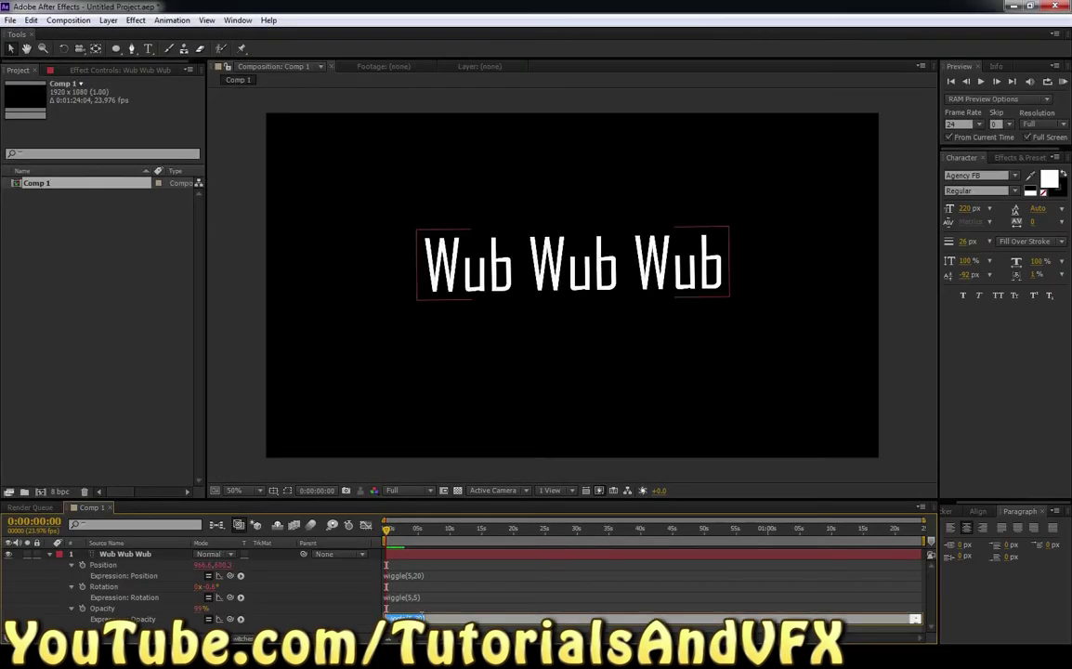
{"action": "key", "text": "KP_Enter"}
{"action": "left_click", "coordinate": [464, 596]}
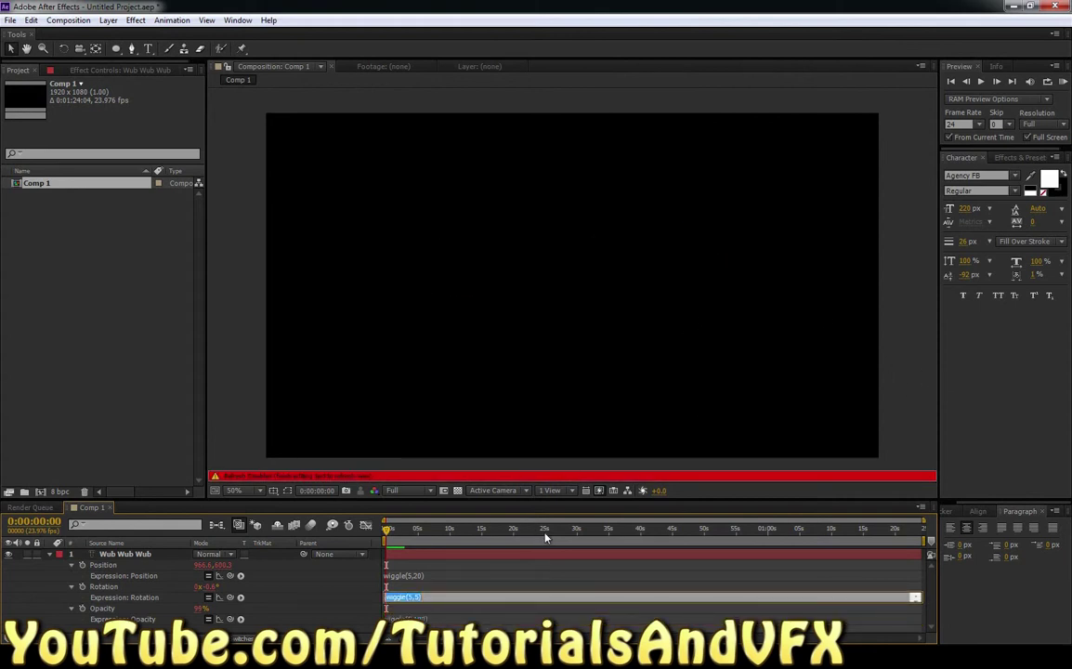
{"action": "left_click", "coordinate": [532, 554]}
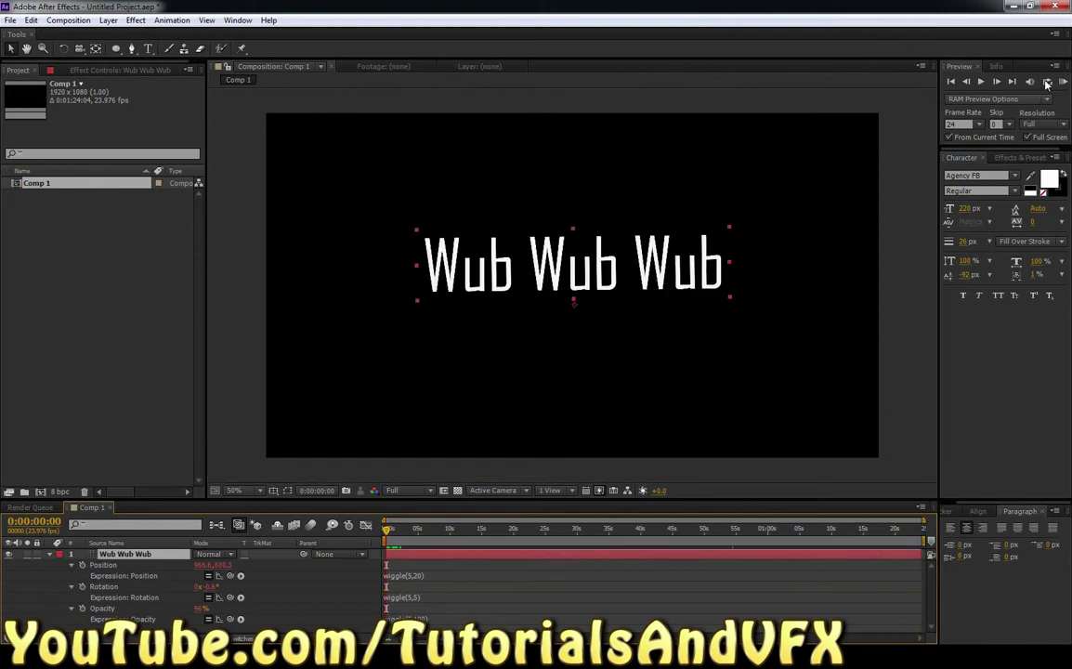